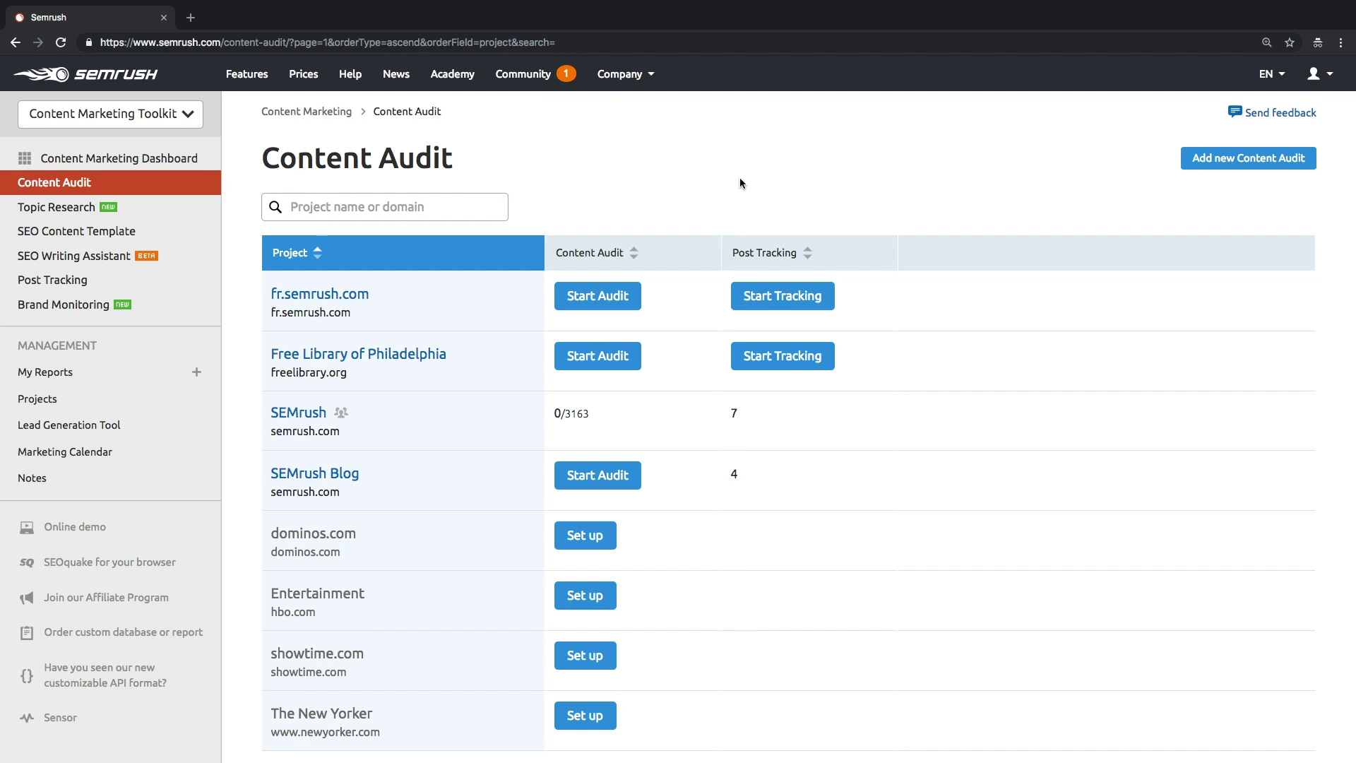
Audit the 259 /blog pages of fr.semrush.com and begin connecting another Google account for Analytics.
click(612, 296)
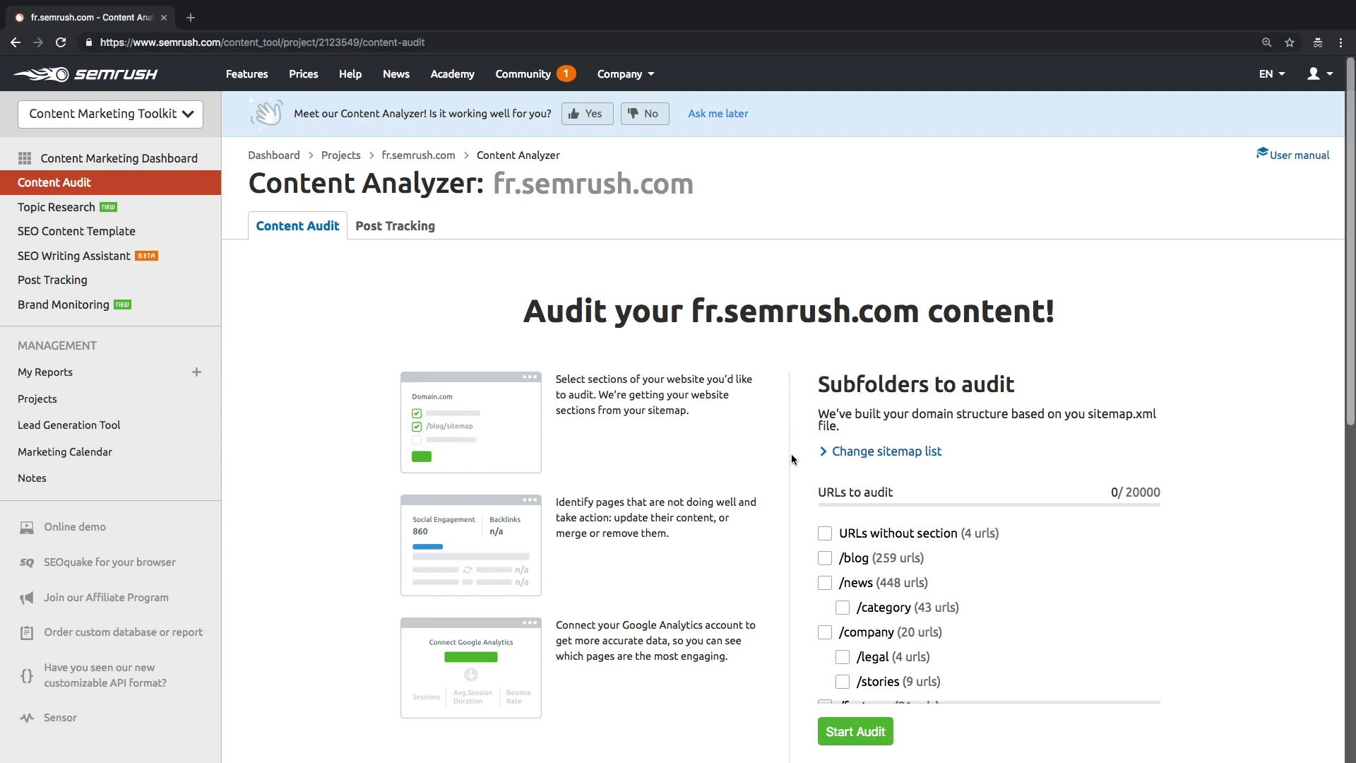
click(825, 559)
click(873, 733)
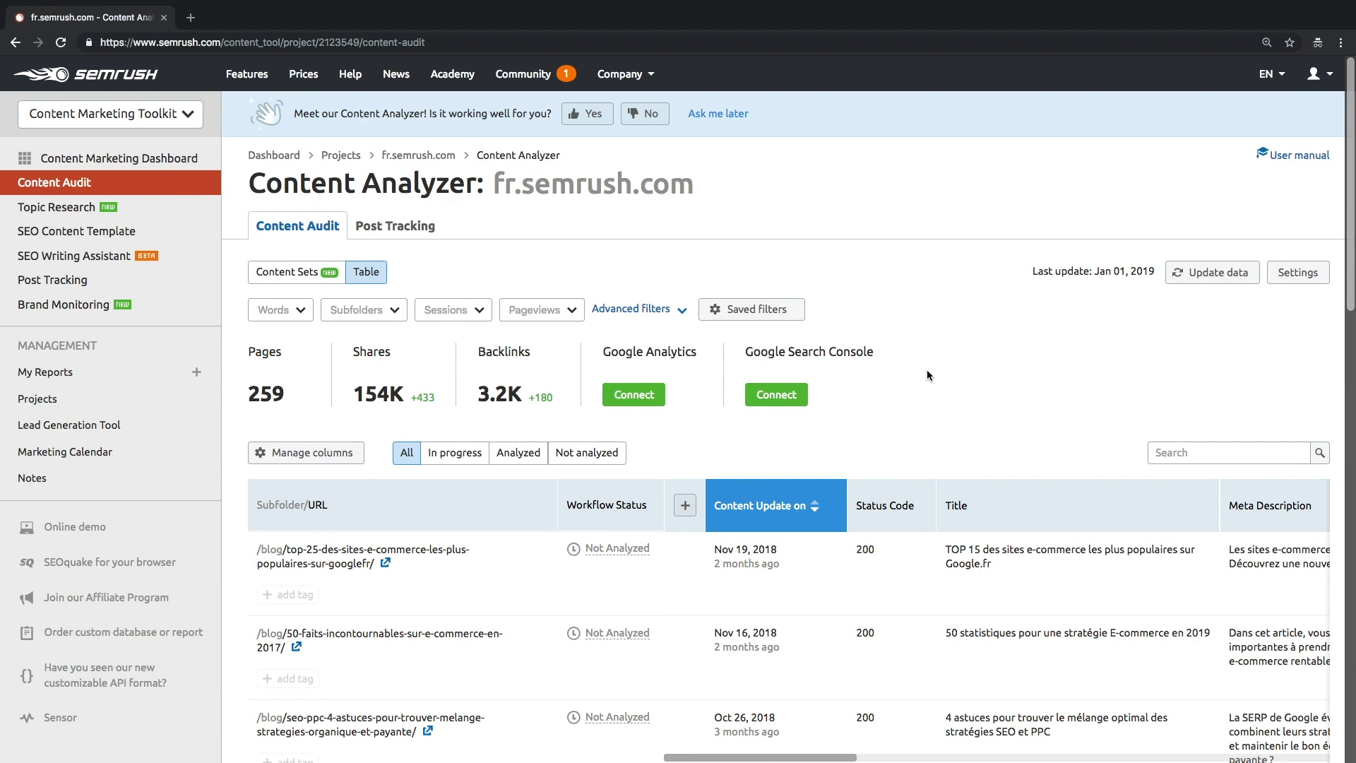
click(631, 395)
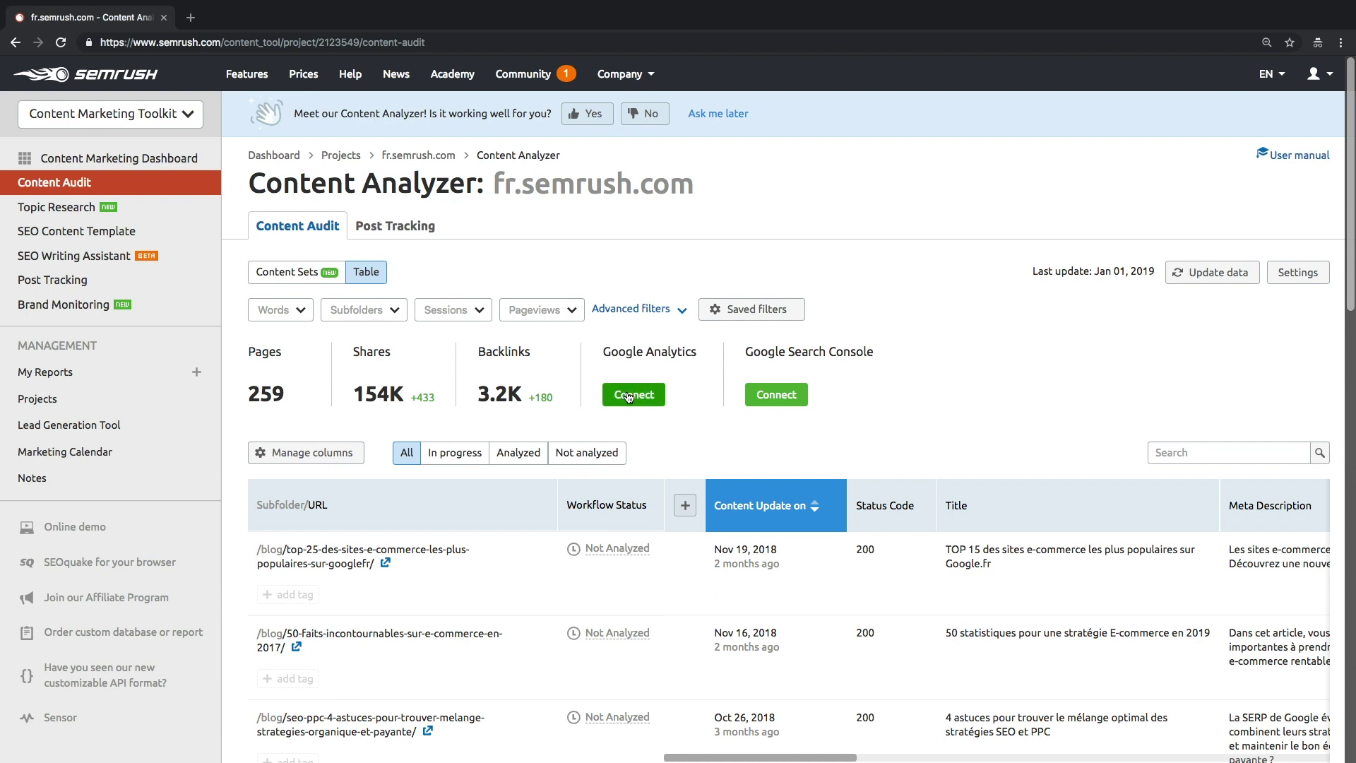
click(660, 300)
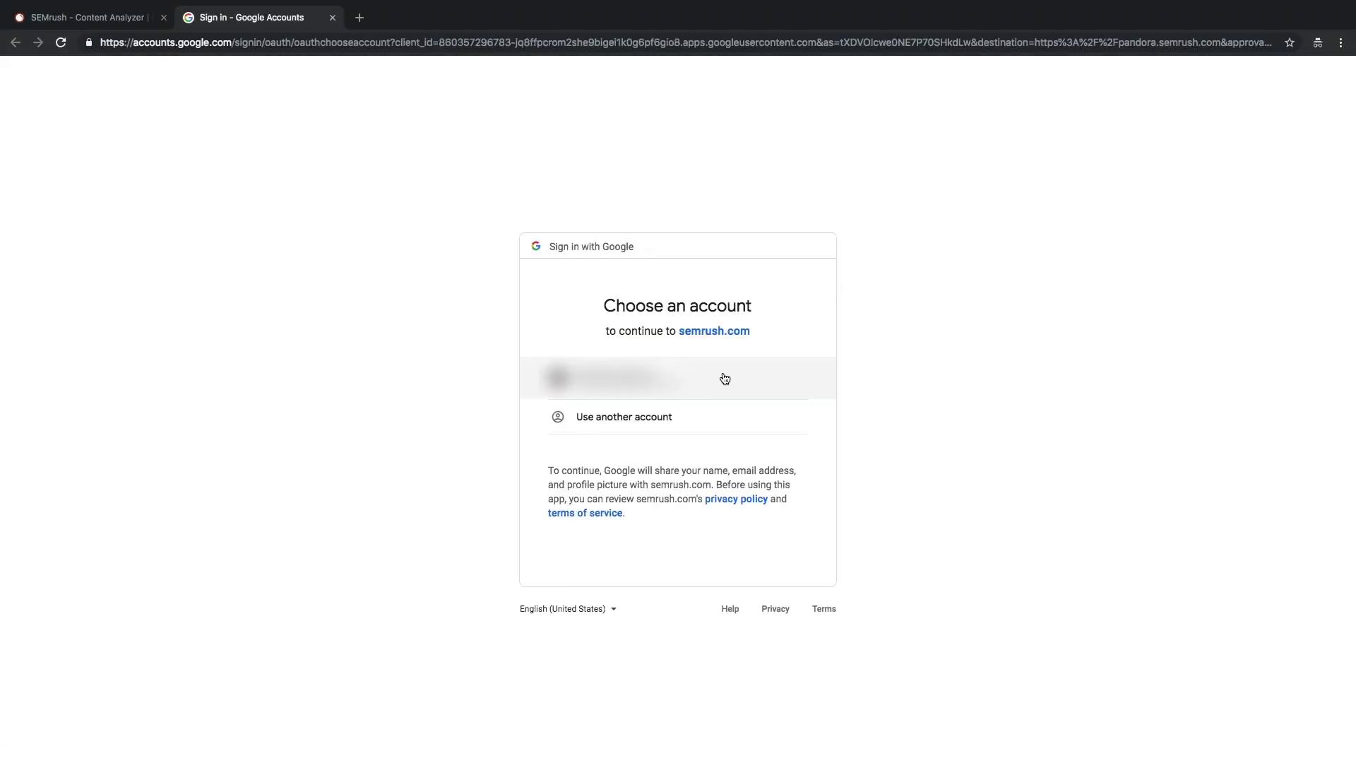
Choose the Google account and allow semrush.com access to its Analytics and Search Console data.
click(774, 384)
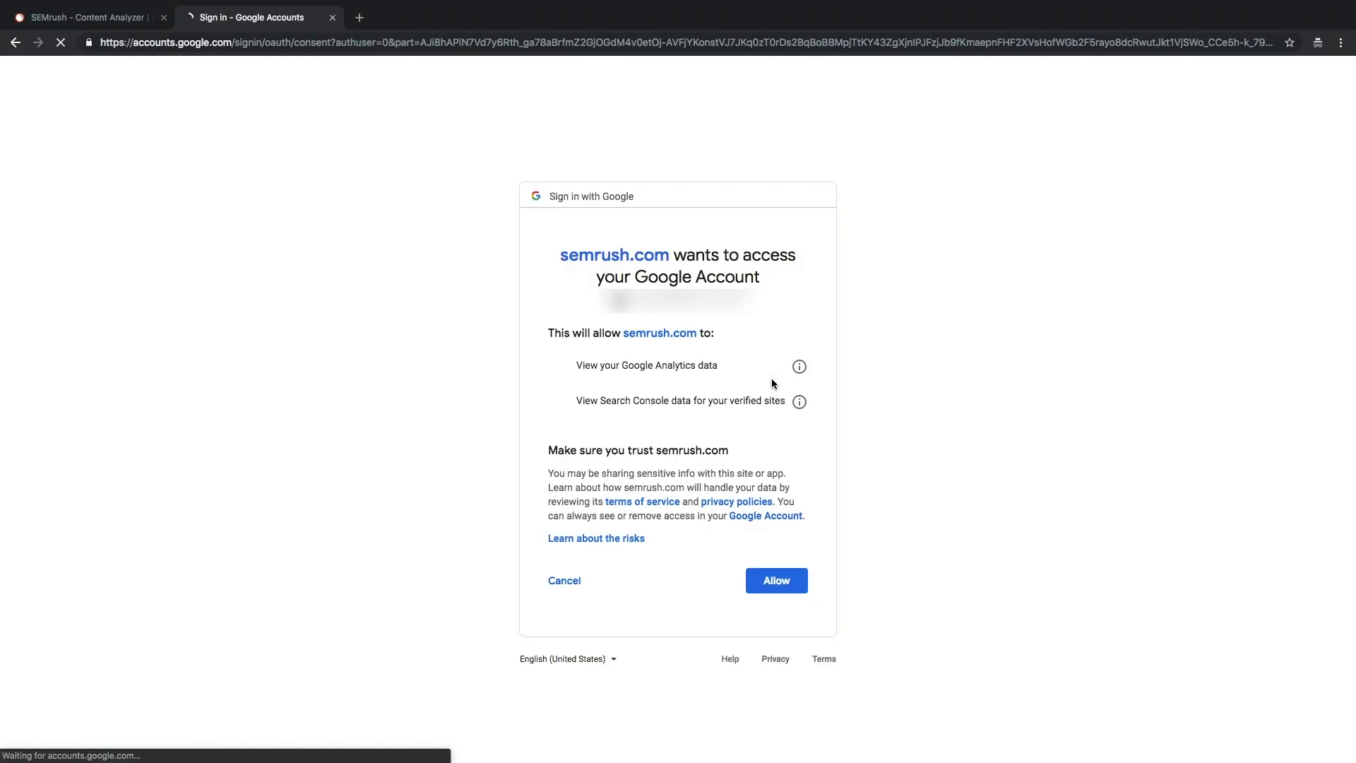
click(786, 583)
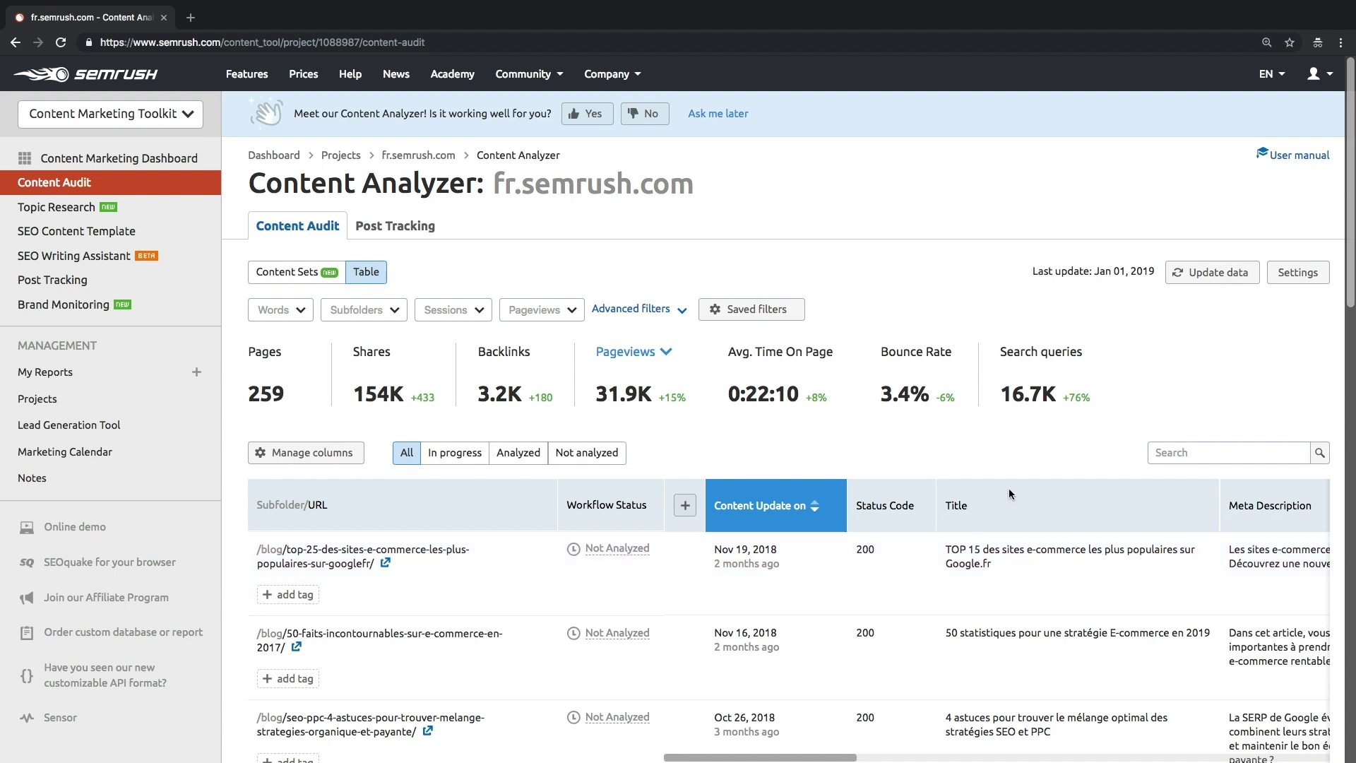
Review each URL's Google Analytics and Search Console columns, then switch to the Content Sets overview.
scroll(1011, 493, right, 10)
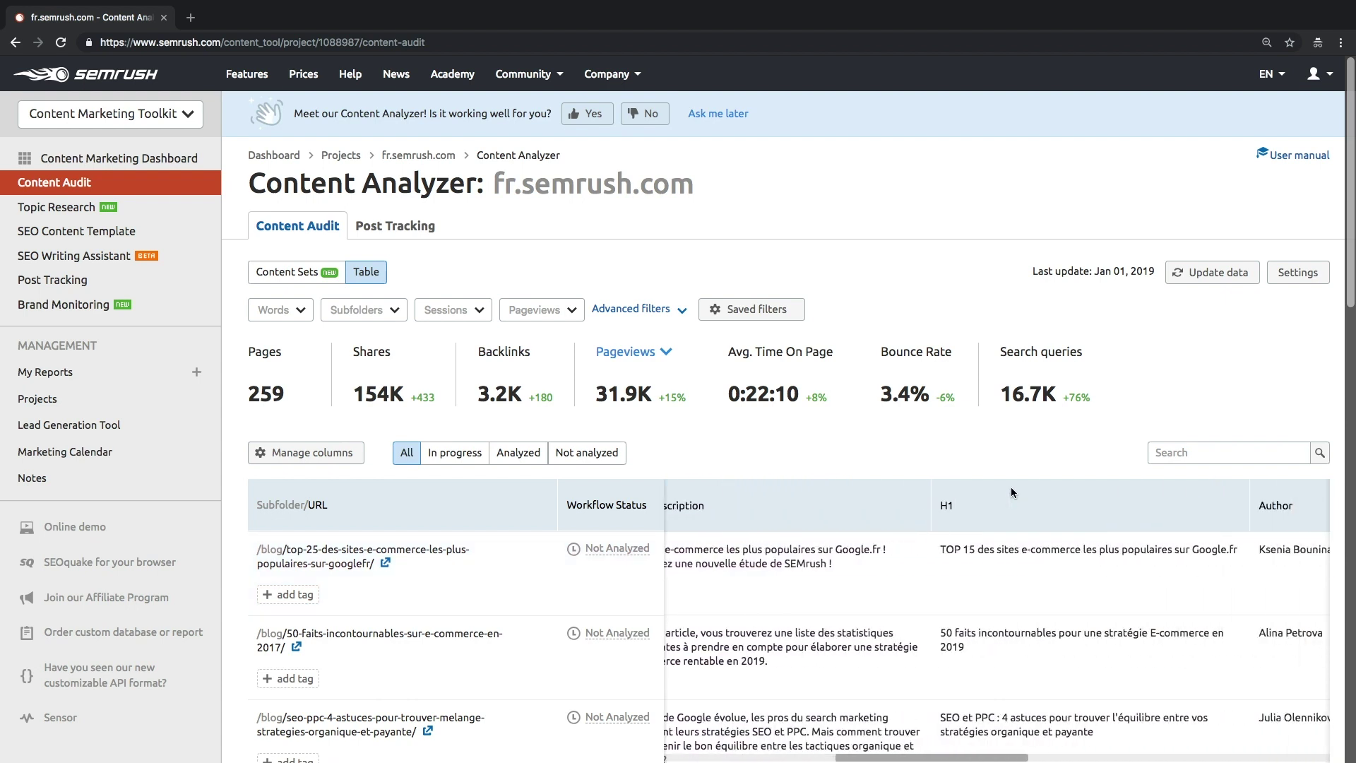
scroll(1011, 488, right, 10)
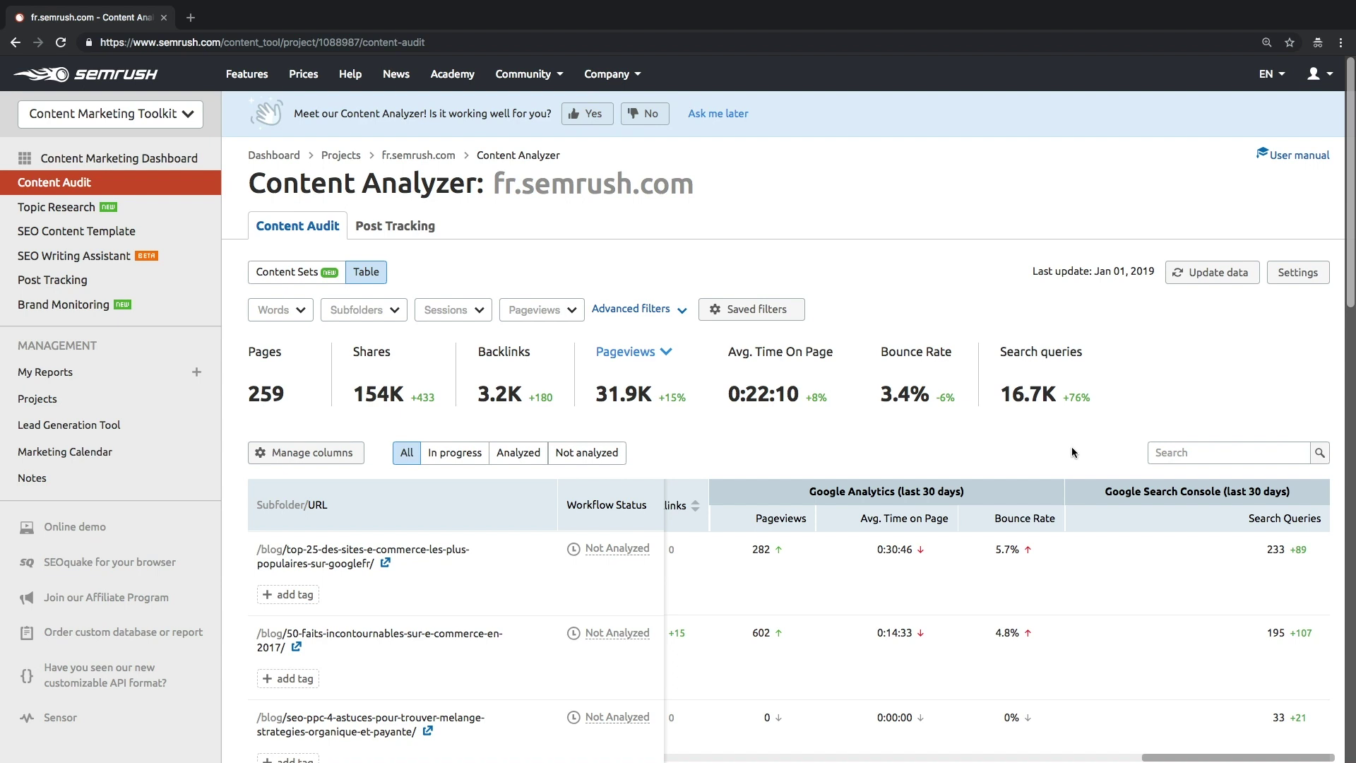
scroll(1071, 447, down, 3)
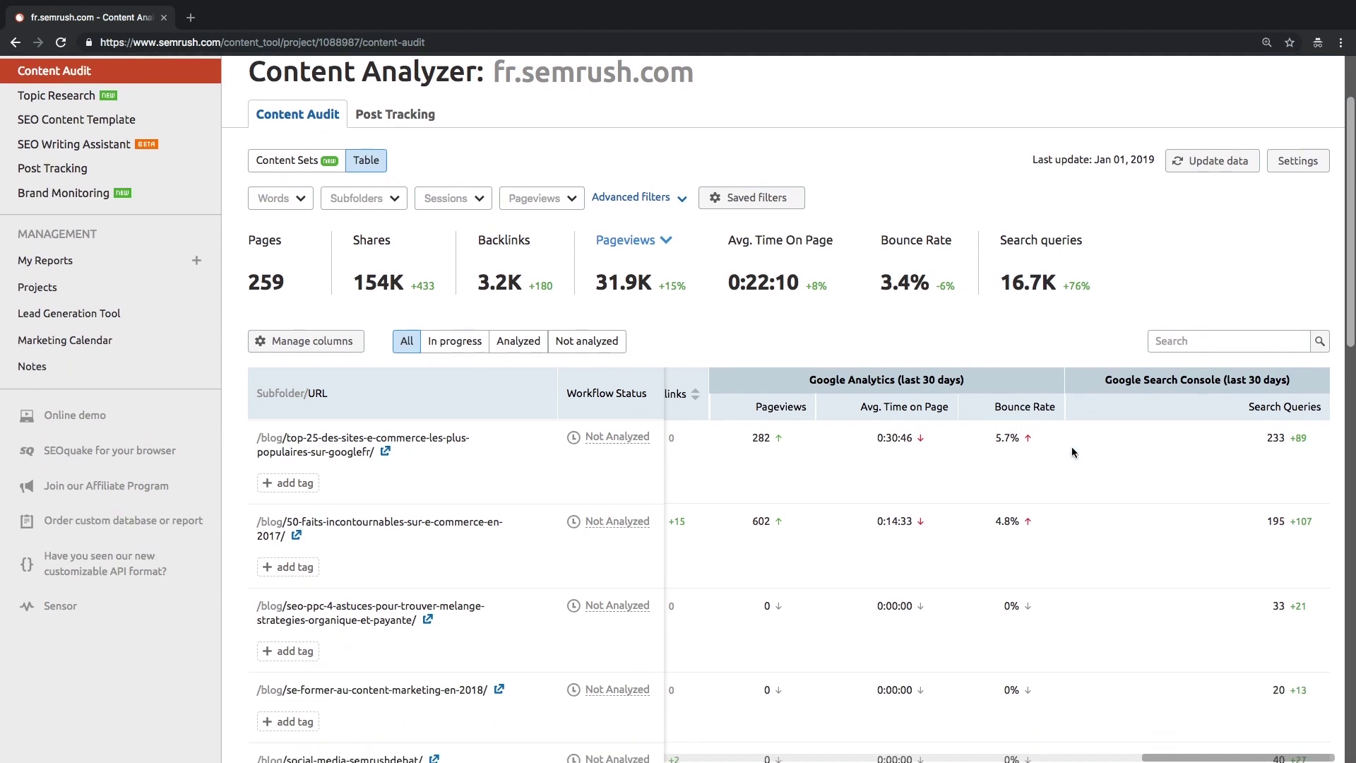
scroll(1073, 449, down, 1)
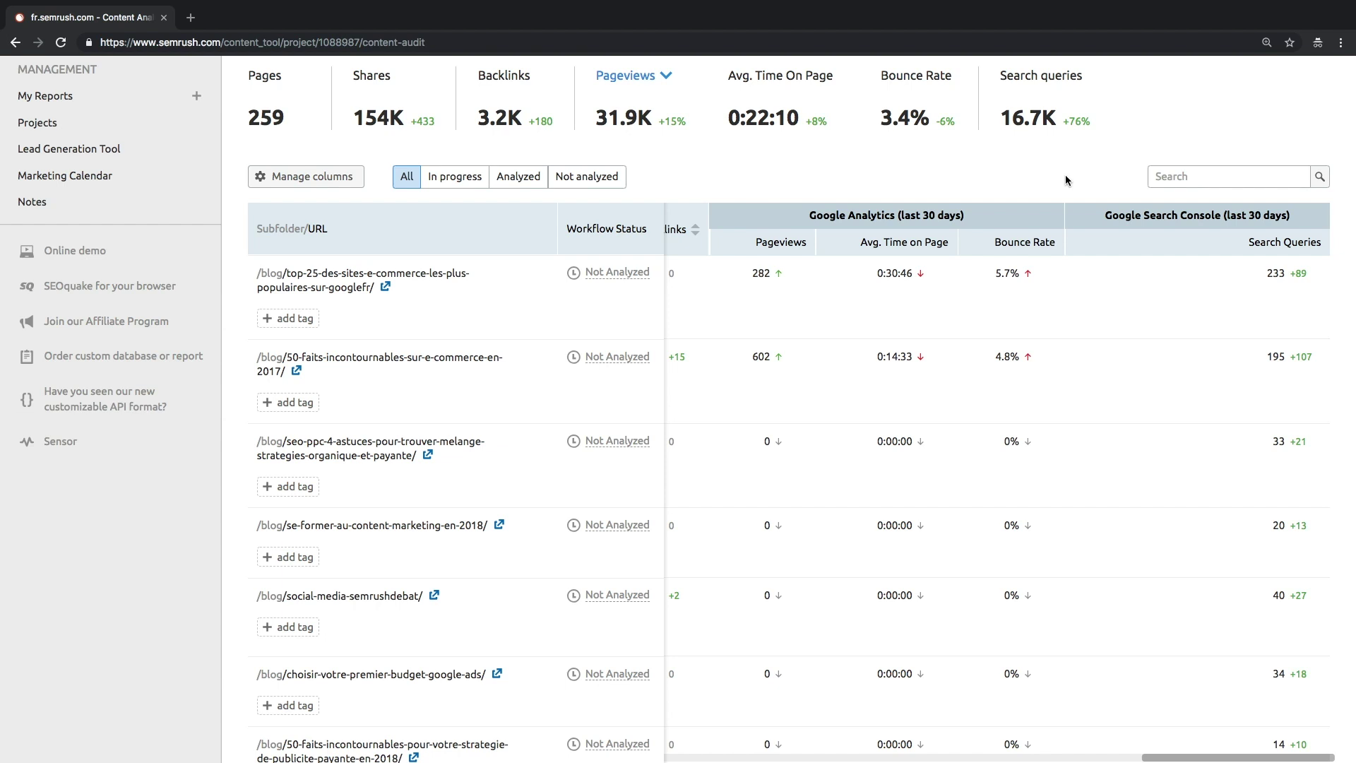
scroll(1065, 176, up, 5)
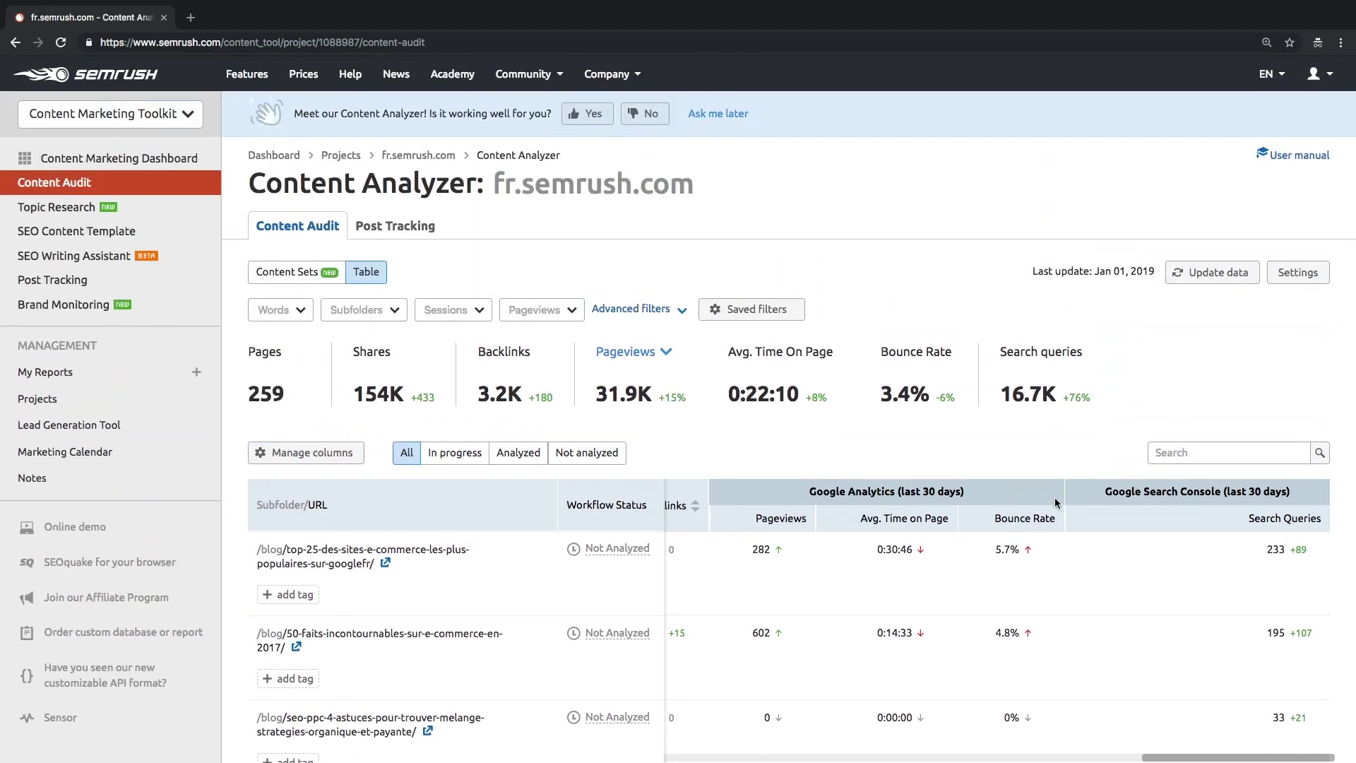
scroll(1054, 497, left, 10)
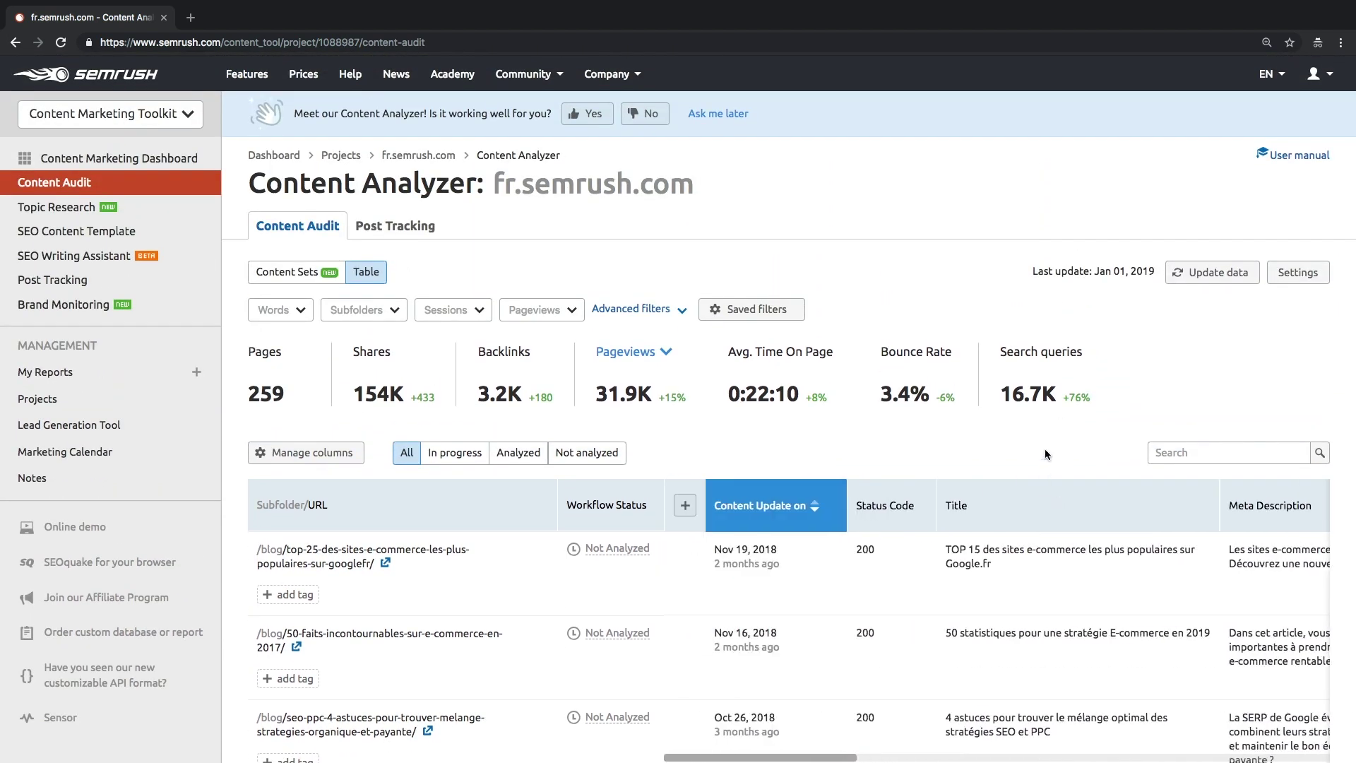
click(304, 277)
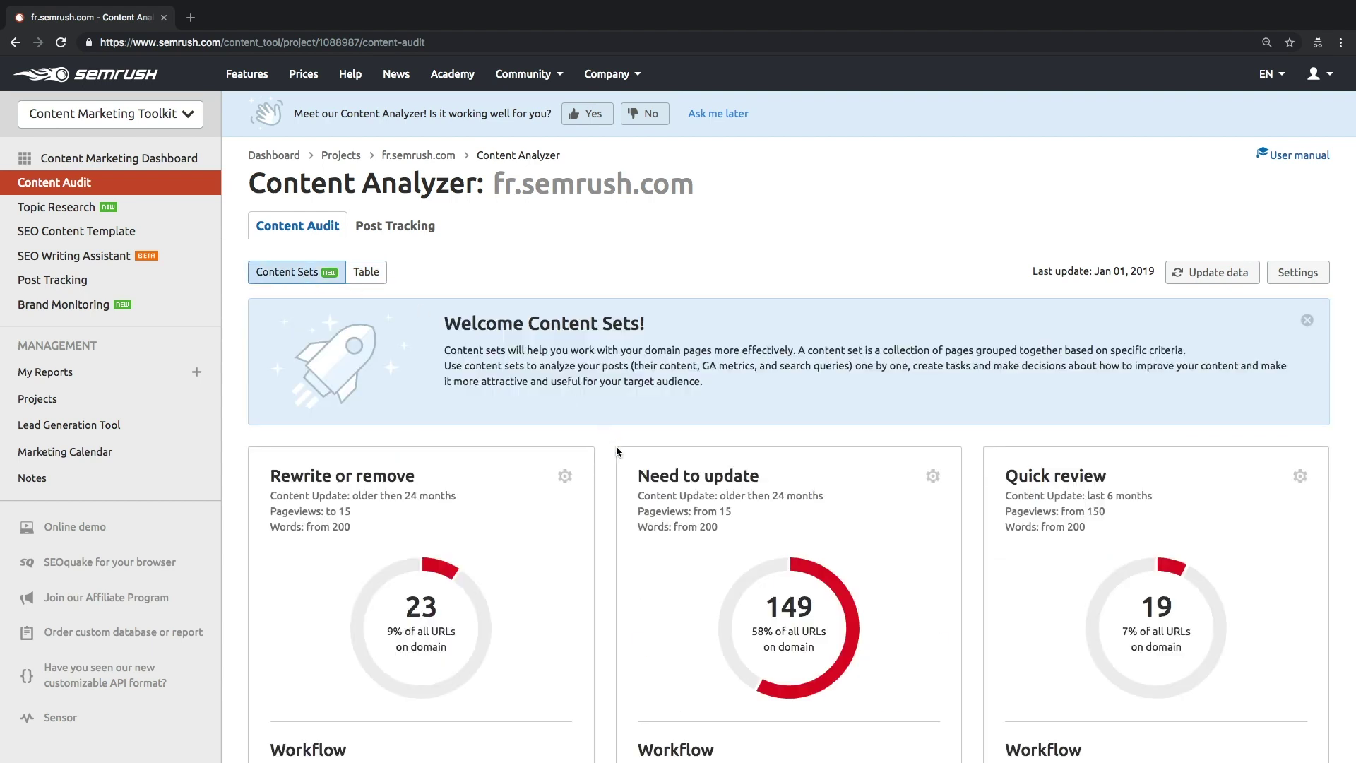
Look over the content sets and start analyzing the Need to update set of 149 pages.
scroll(607, 445, down, 3)
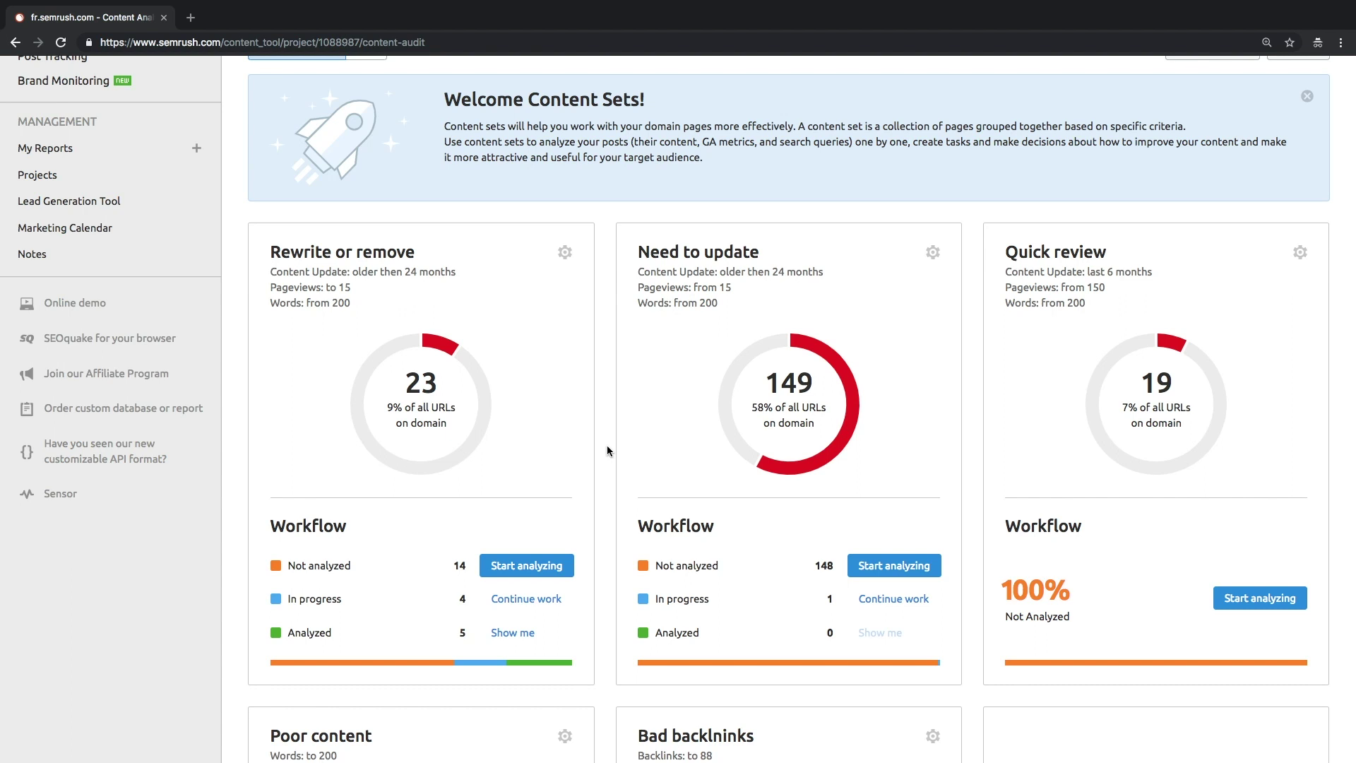
scroll(607, 446, down, 6)
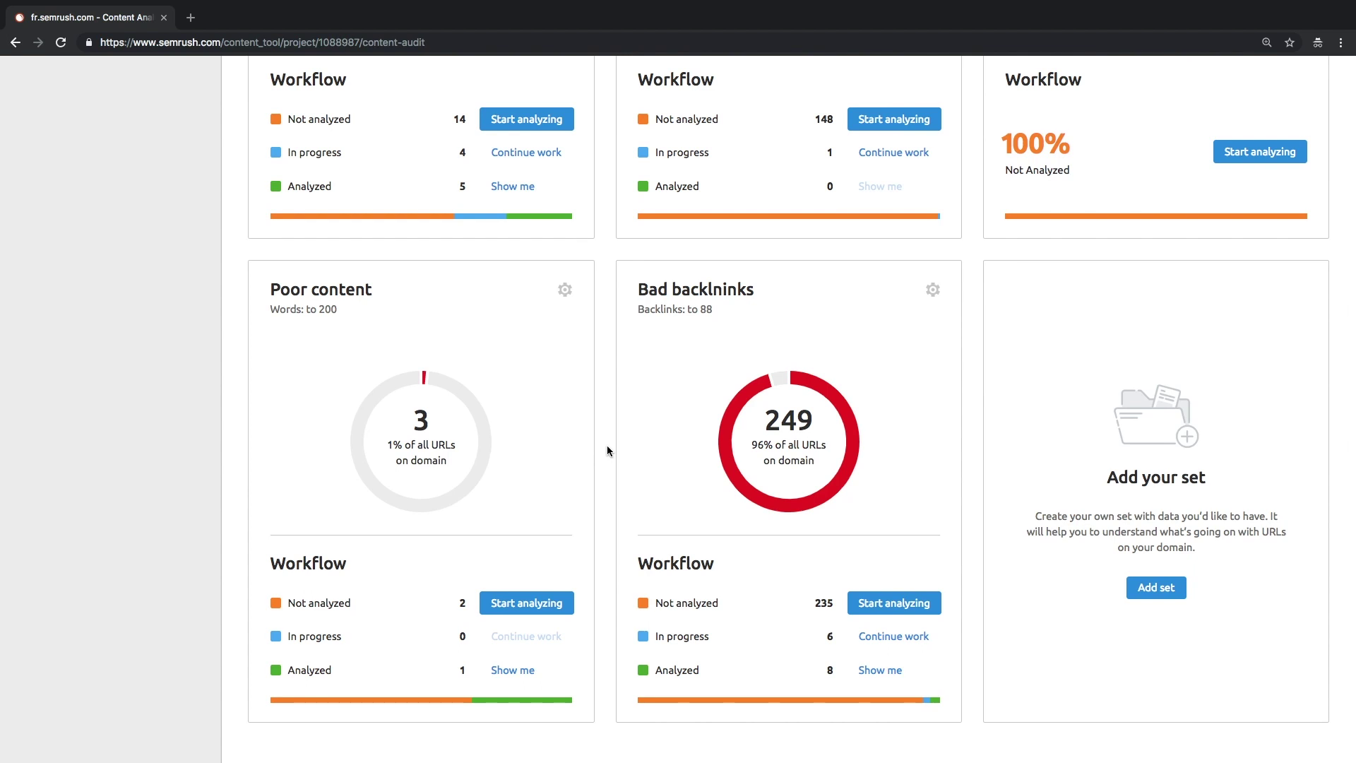
scroll(608, 450, up, 7)
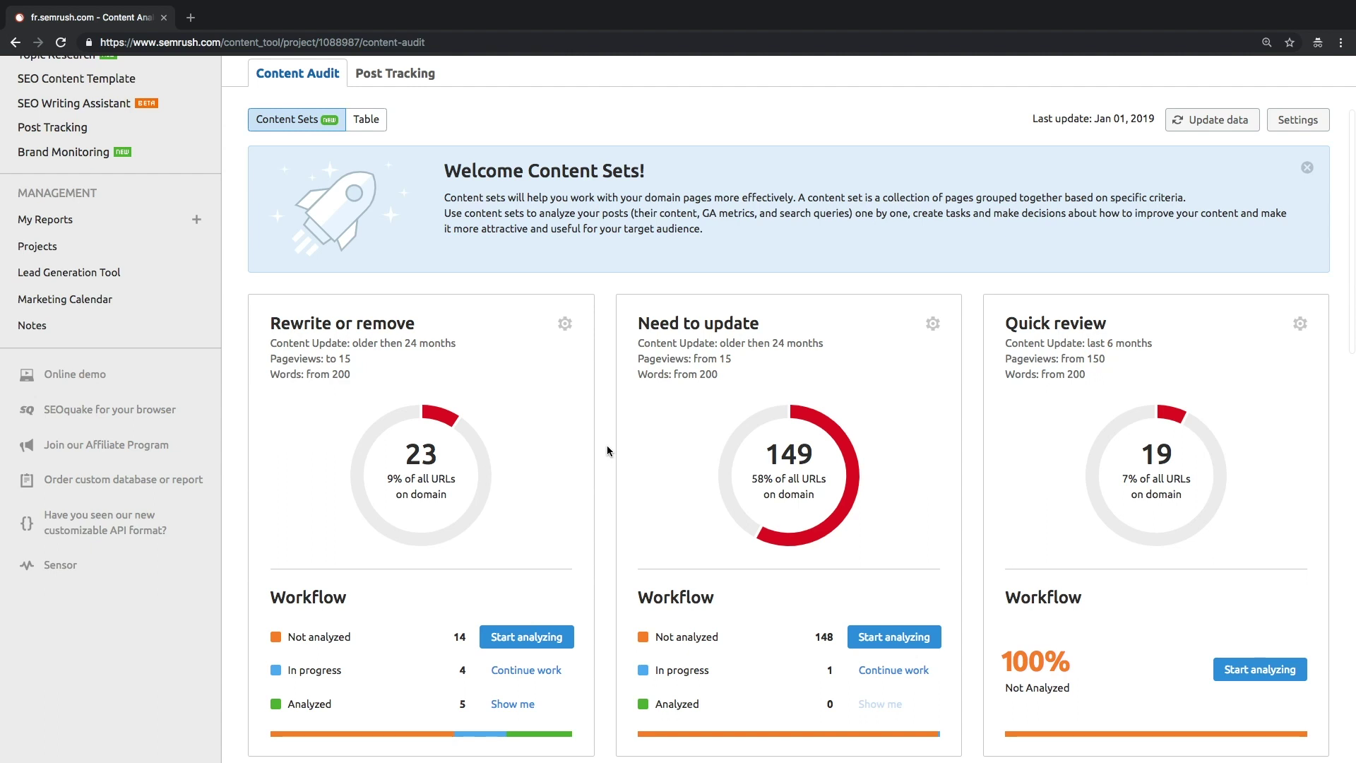
click(884, 631)
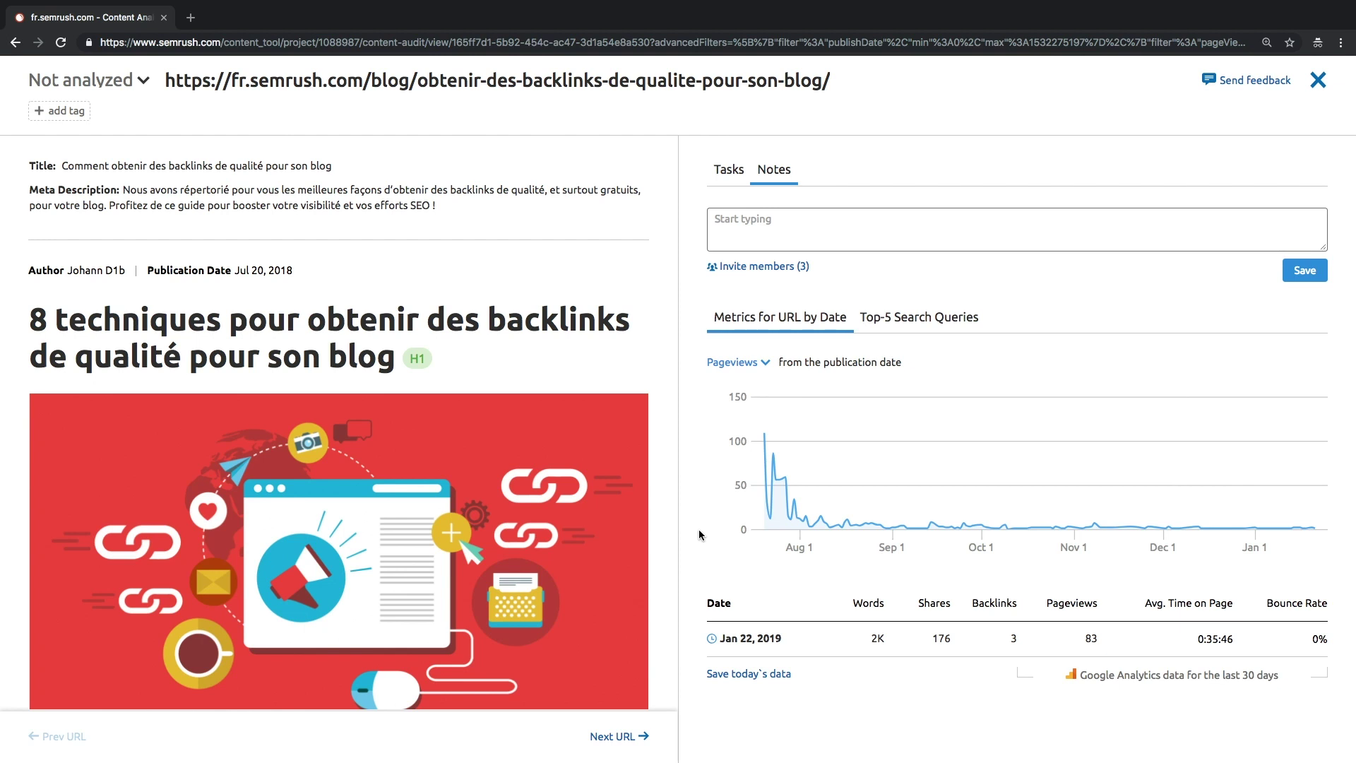
Add the custom task 'update the image' to the backlinks article.
click(689, 410)
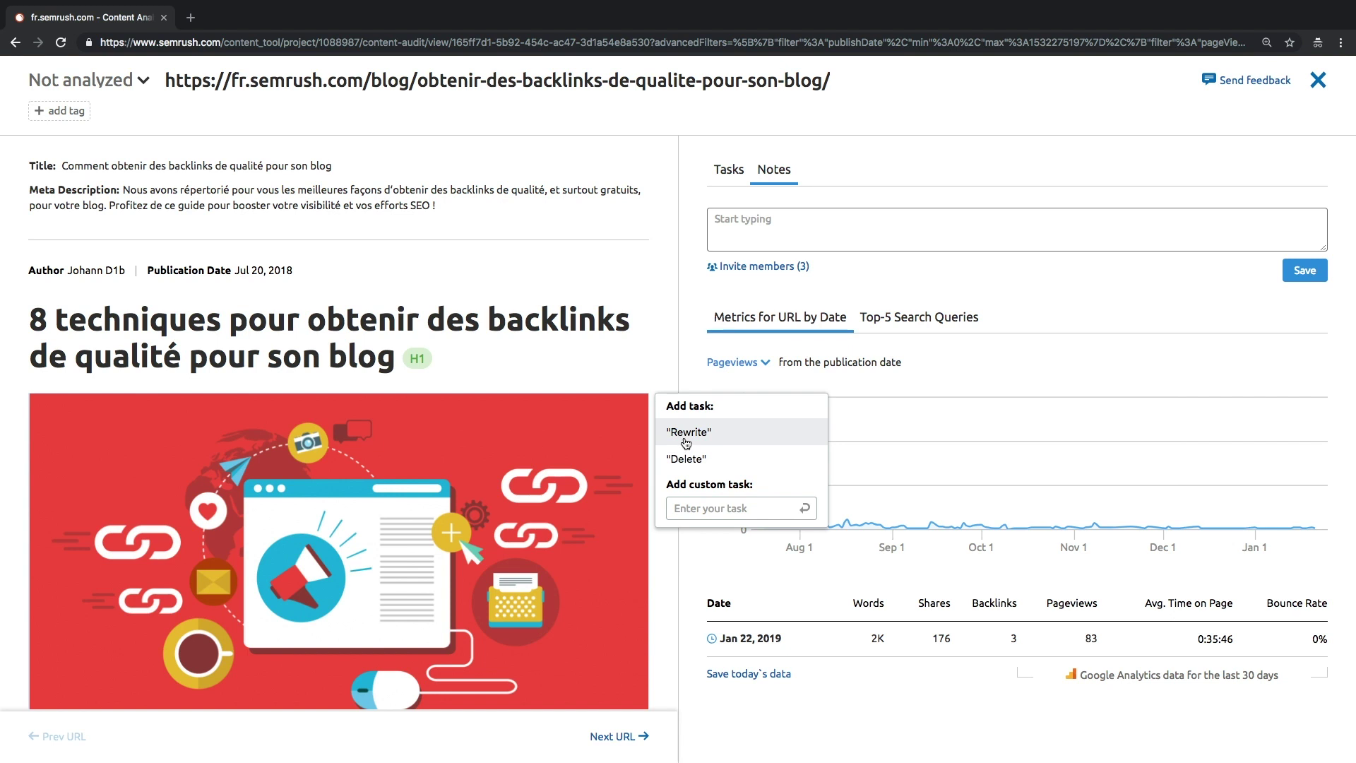
click(715, 509)
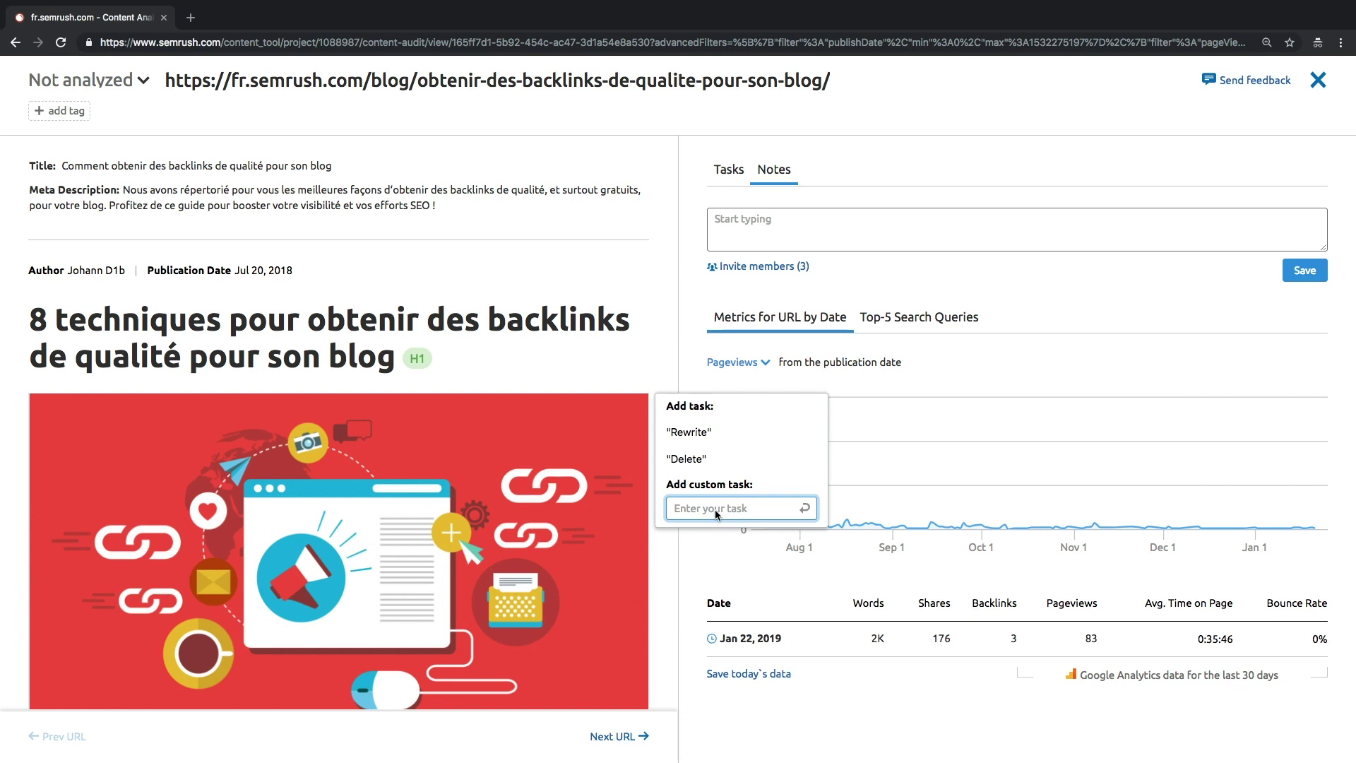
text(update the image)
click(804, 509)
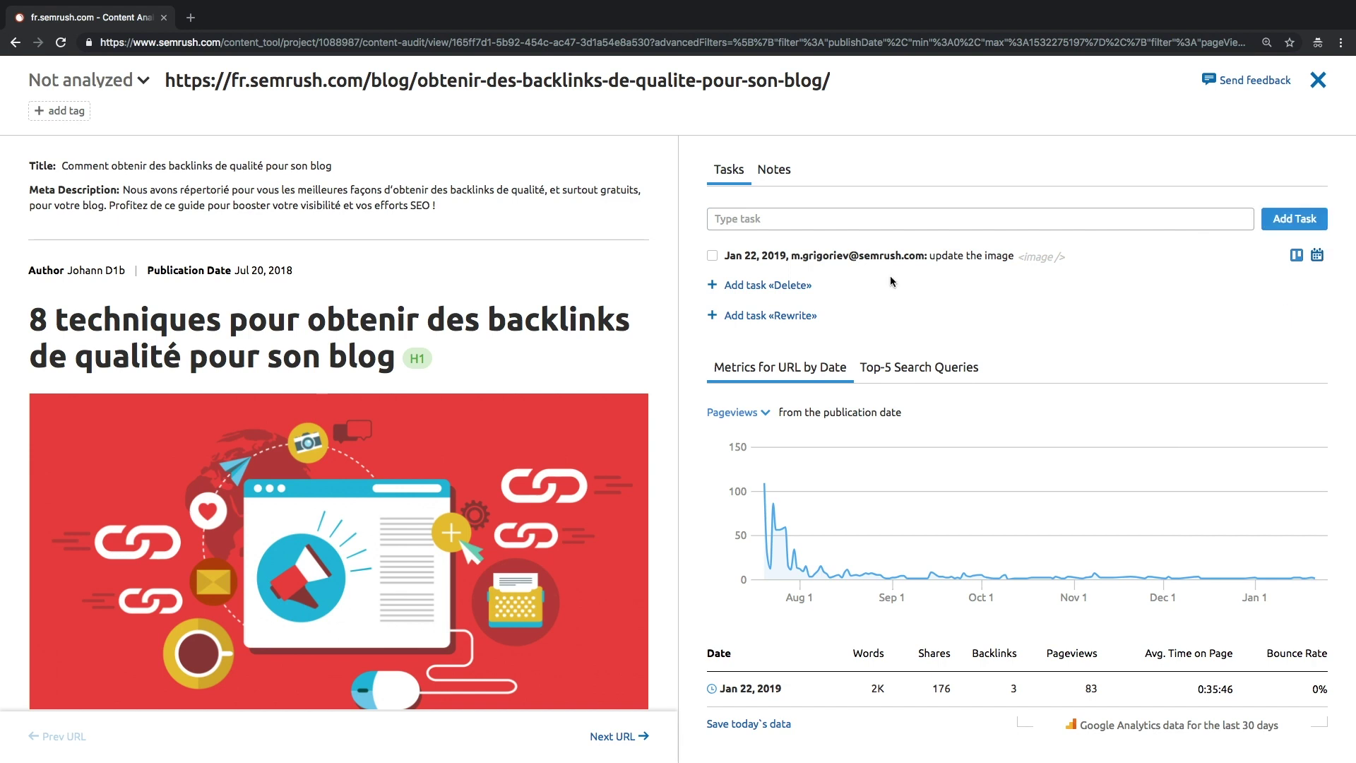
Move to the next URL, close the panel, and view the audit as a URL table.
scroll(664, 338, down, 7)
mouse_move(664, 338)
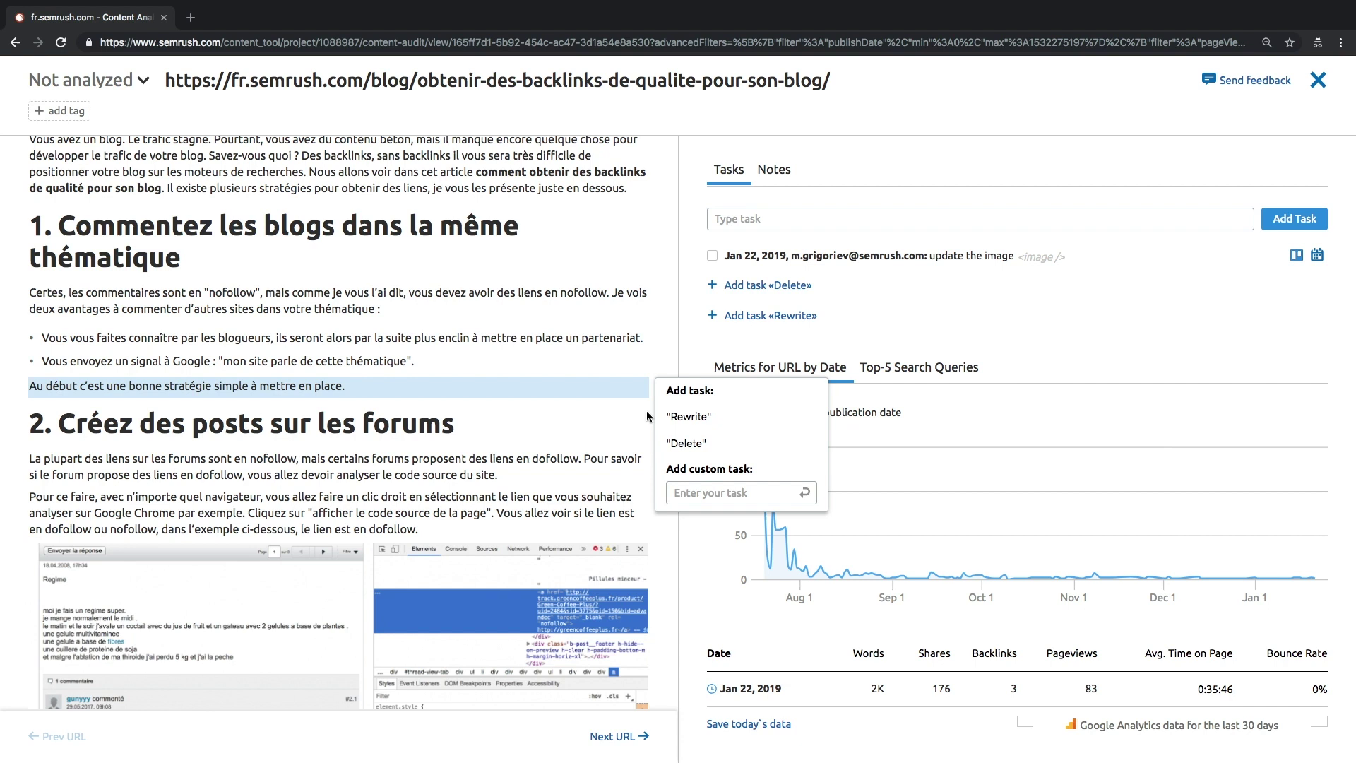
click(636, 736)
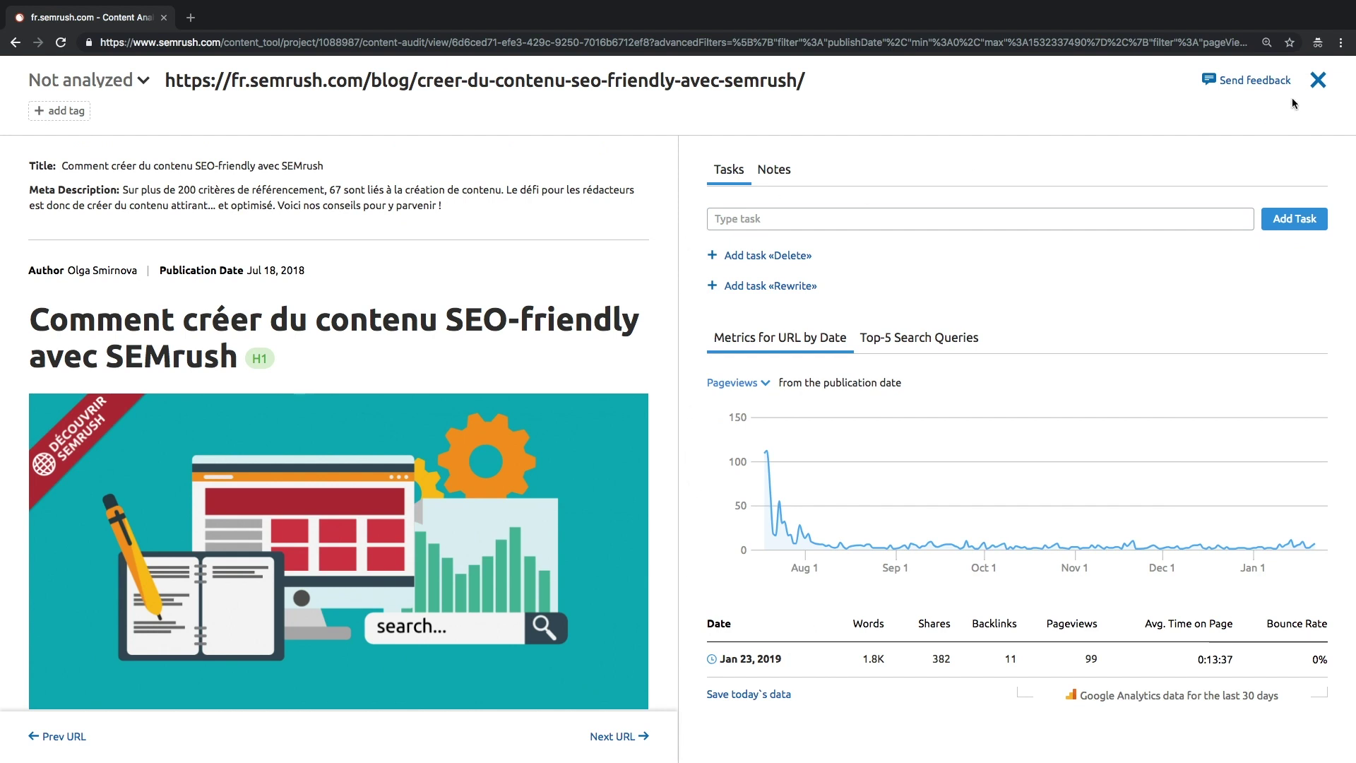
click(1318, 79)
click(365, 267)
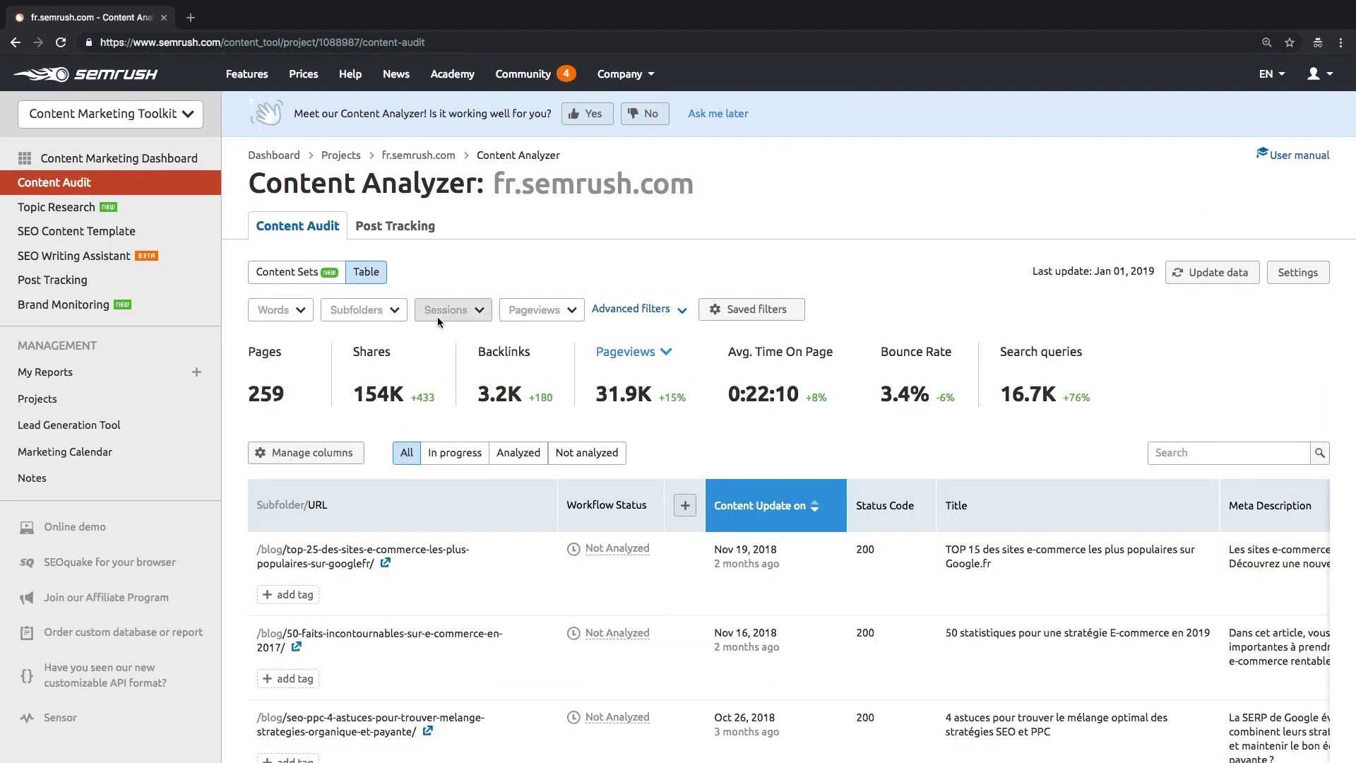
Filter the Content Audit table to In progress pages.
click(523, 454)
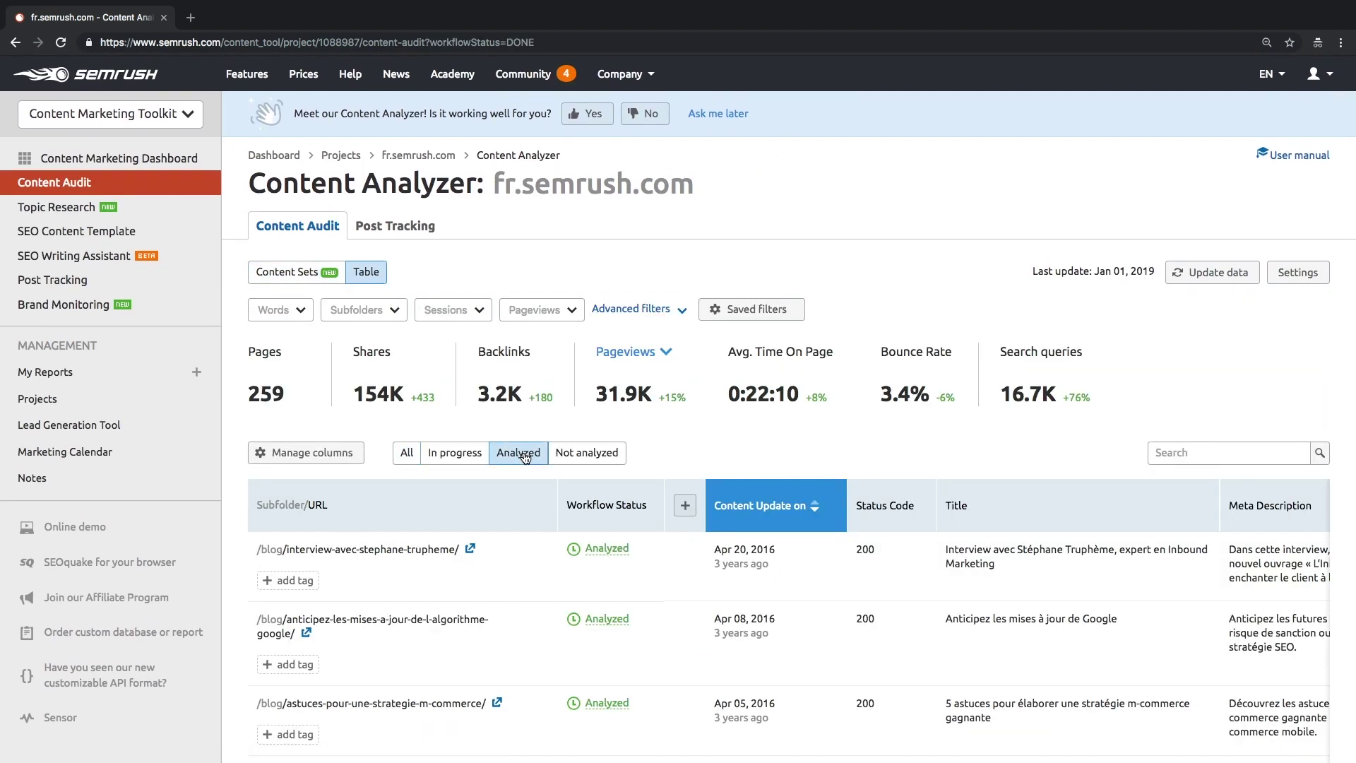
click(591, 465)
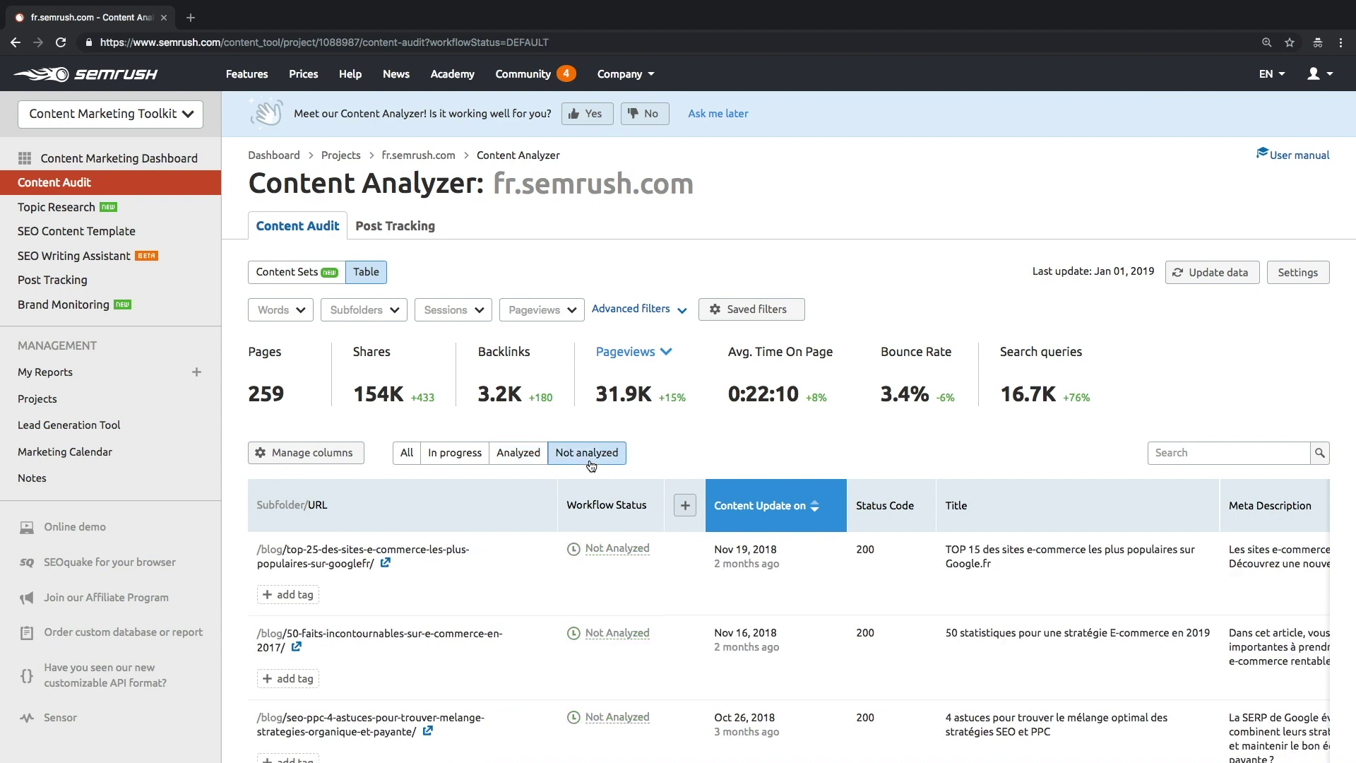
click(458, 456)
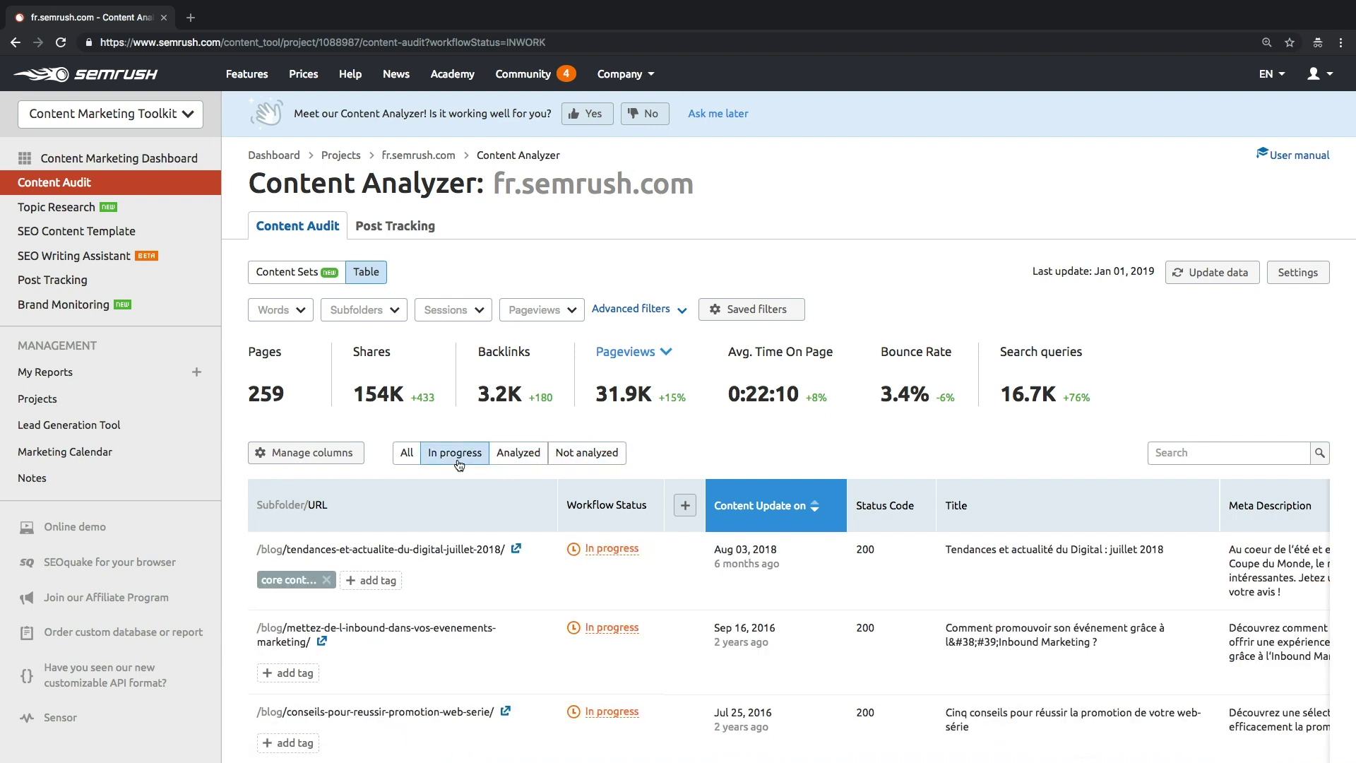
Review the in-progress pages' shares, backlinks and Google Analytics figures.
scroll(875, 571, right, 10)
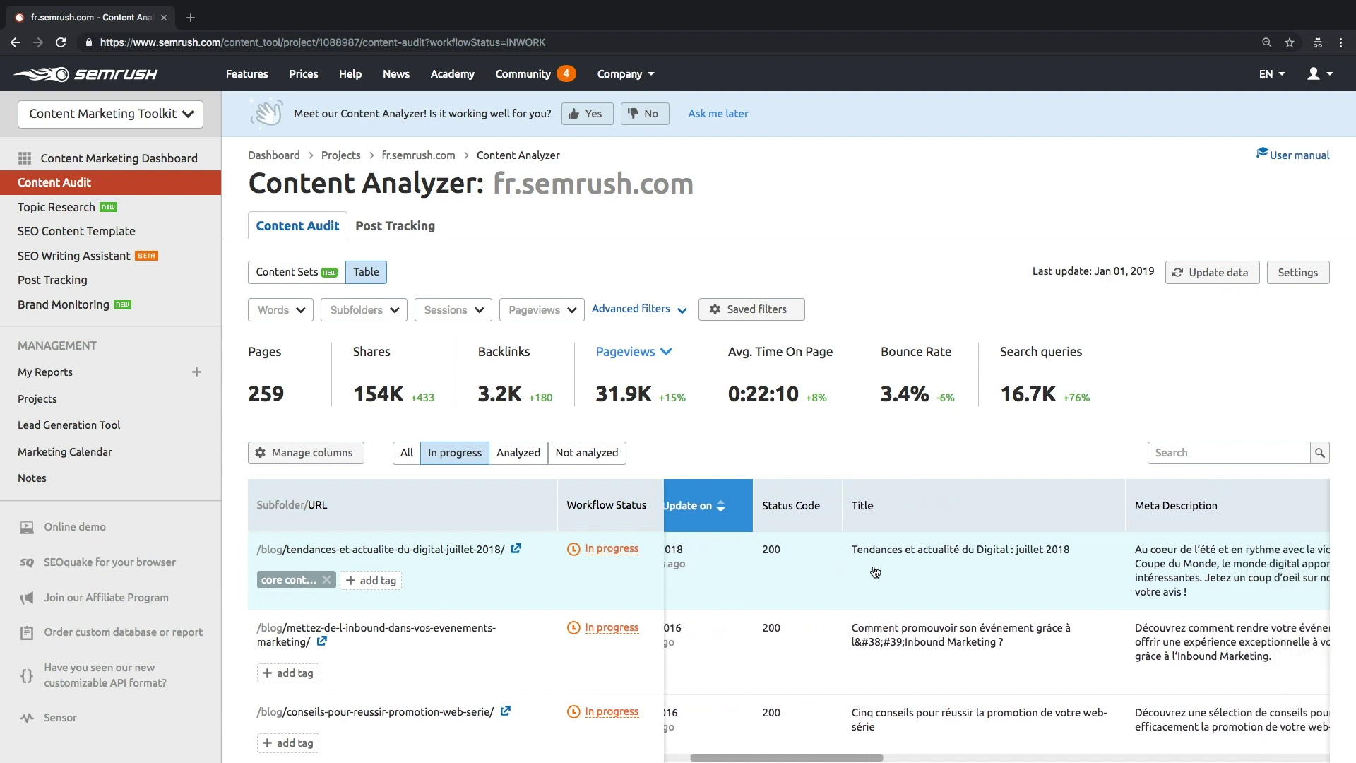
scroll(875, 571, right, 10)
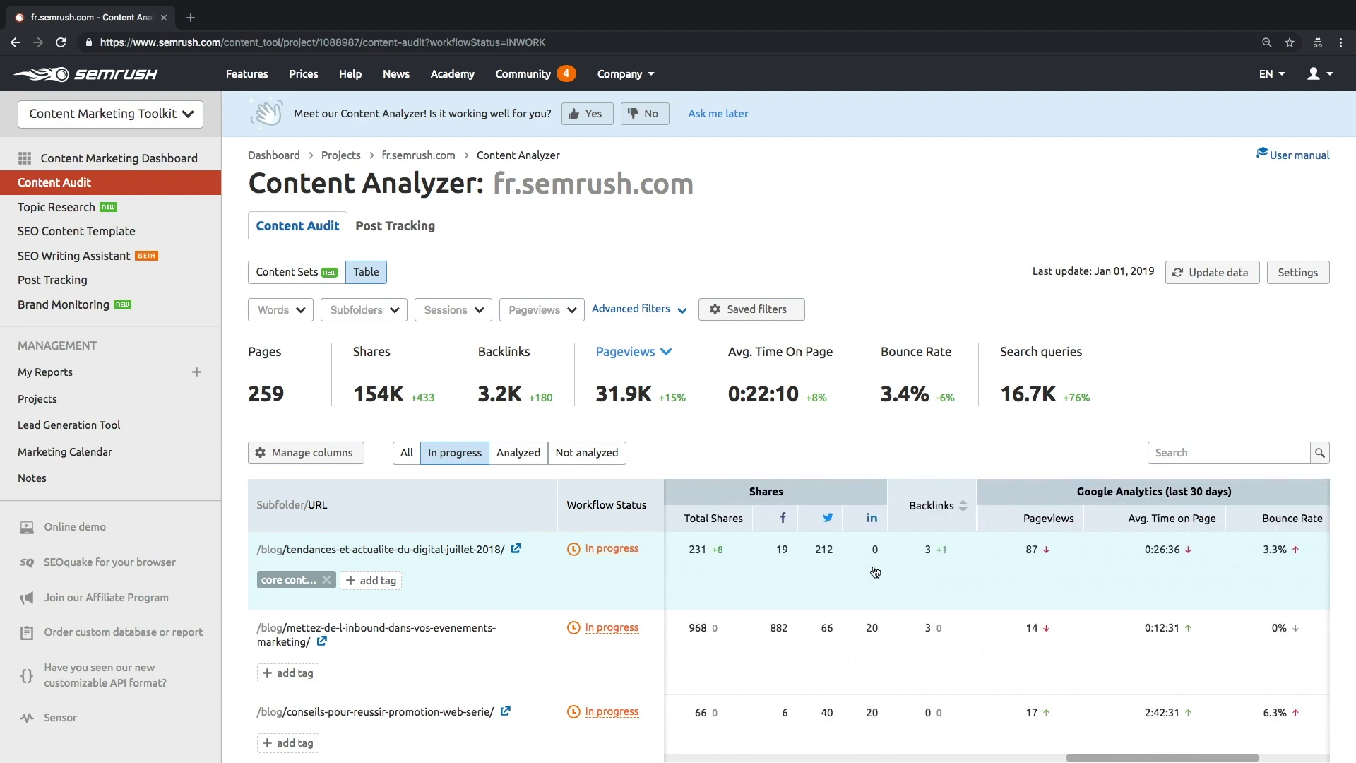
scroll(875, 573, down, 3)
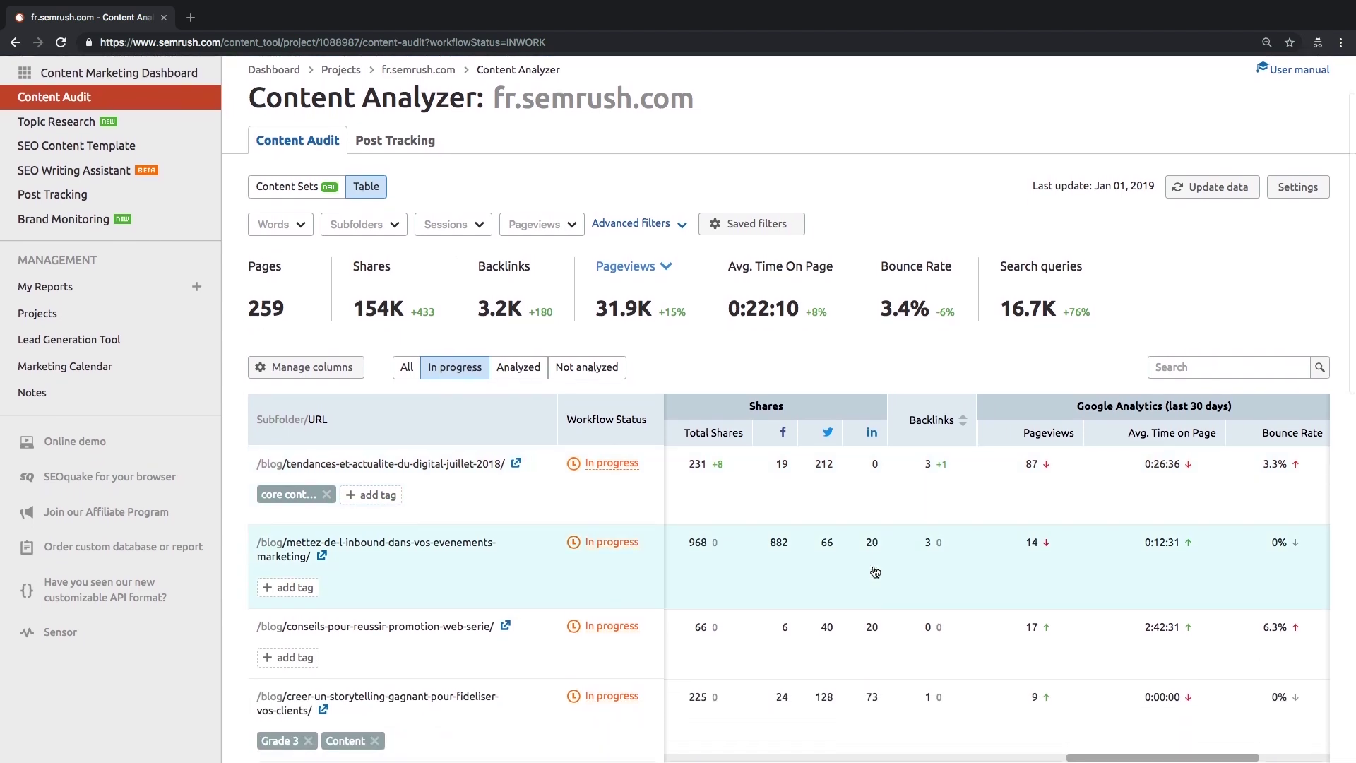
scroll(875, 572, down, 2)
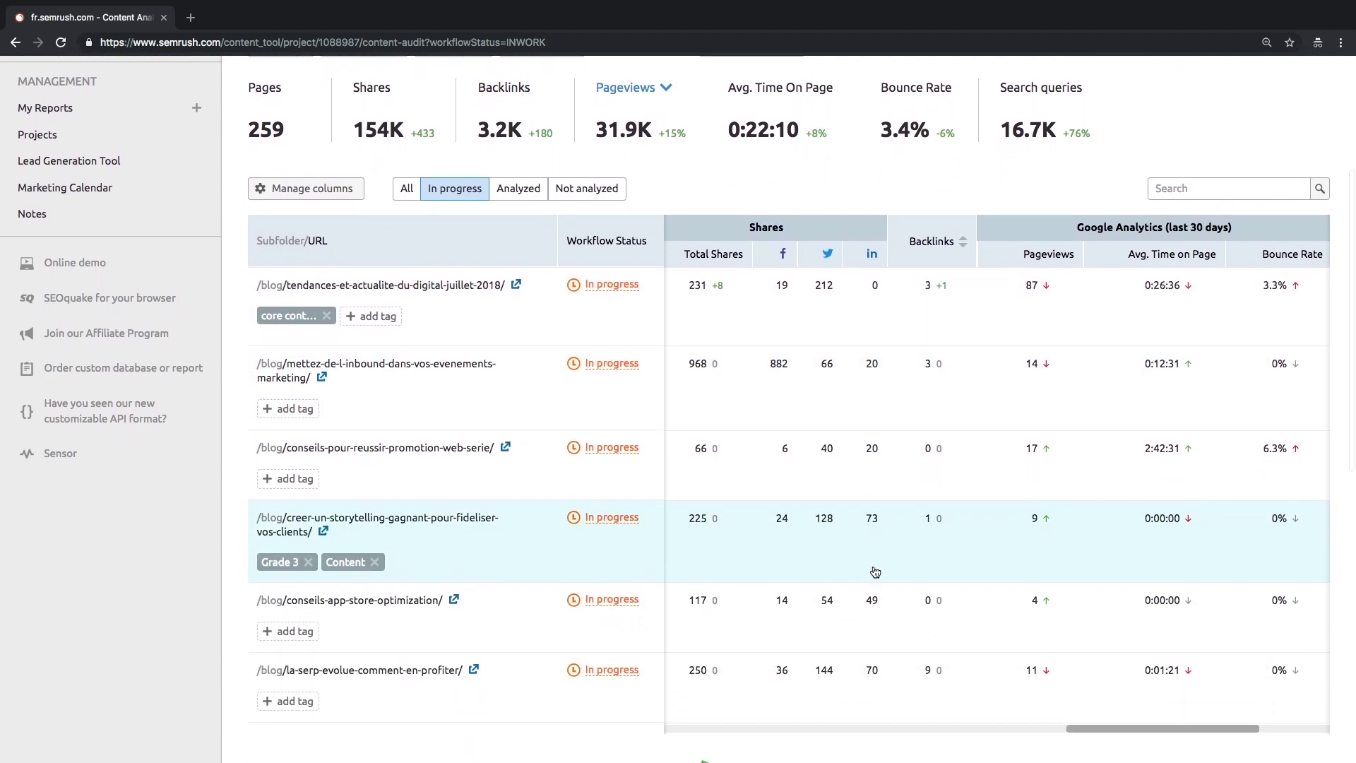
scroll(875, 572, down, 1)
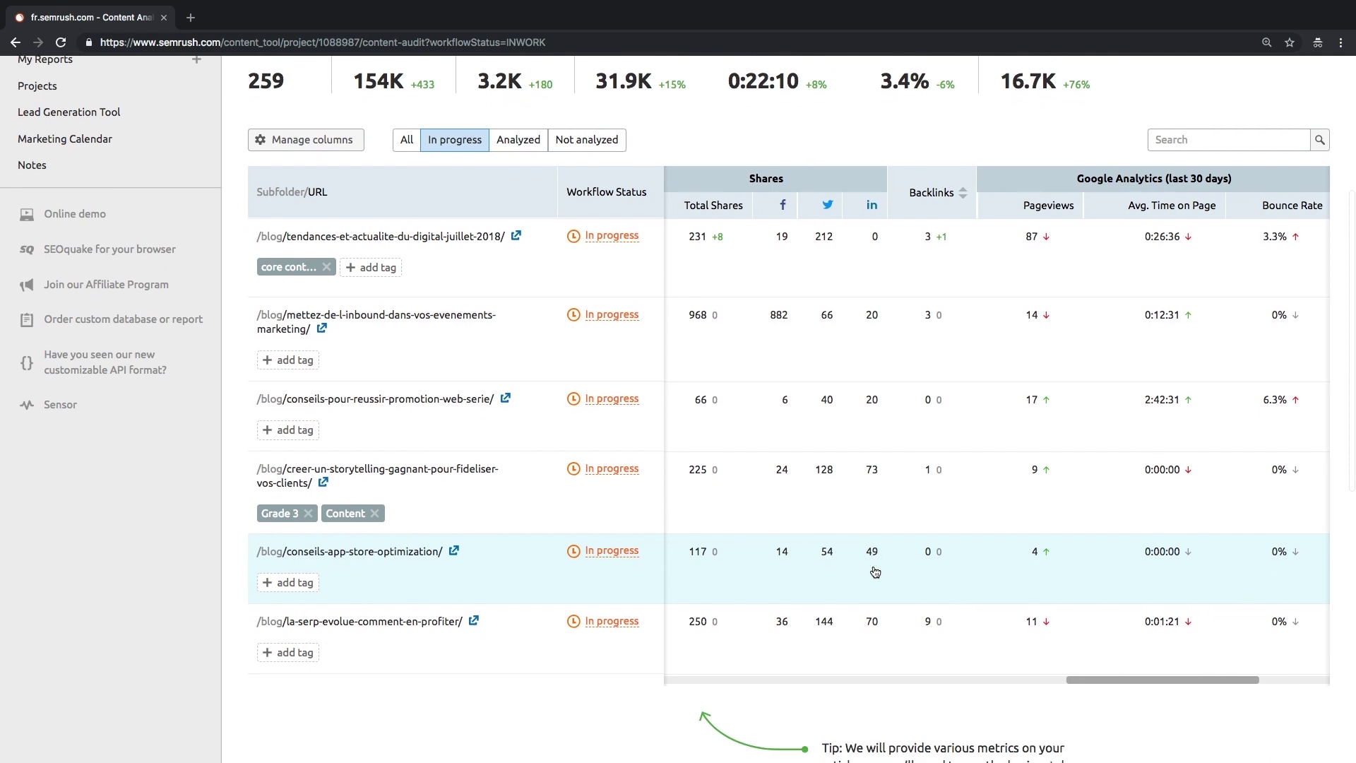
scroll(875, 573, down, 1)
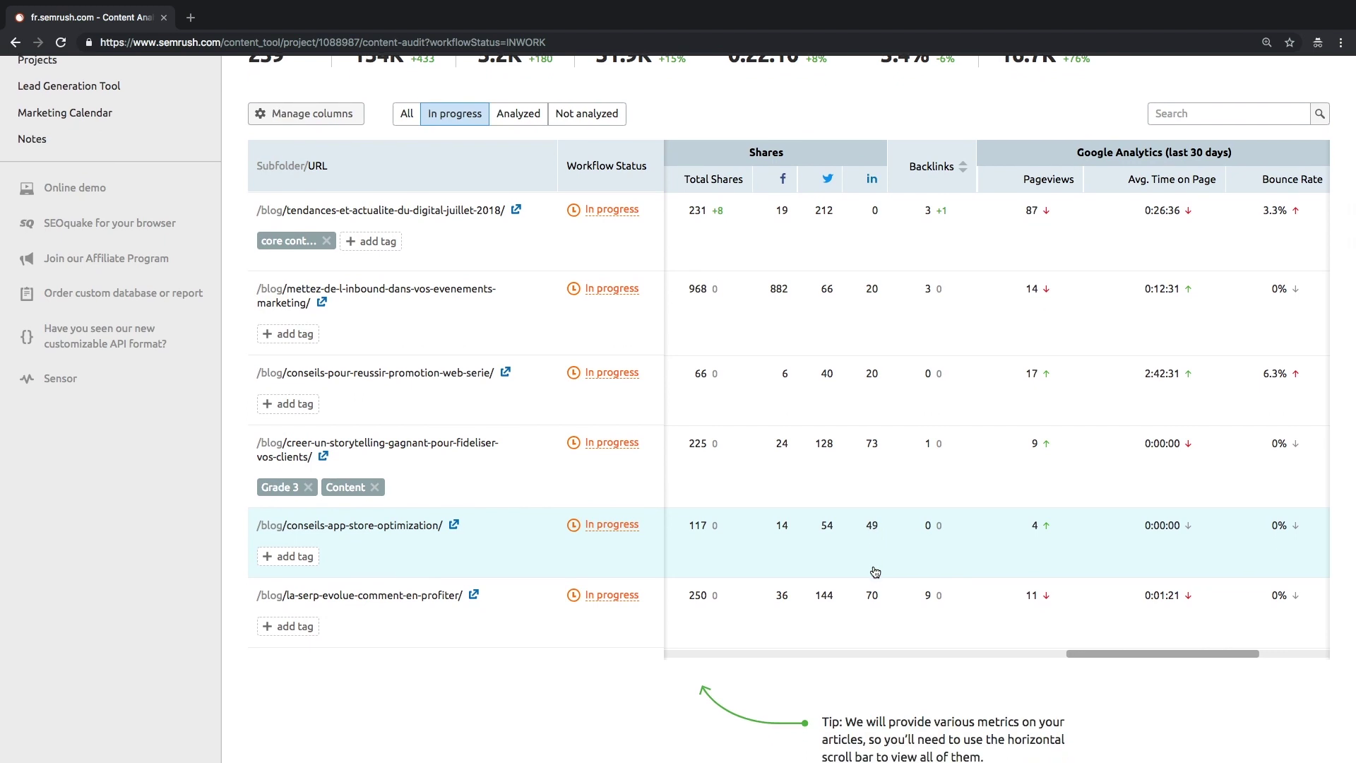